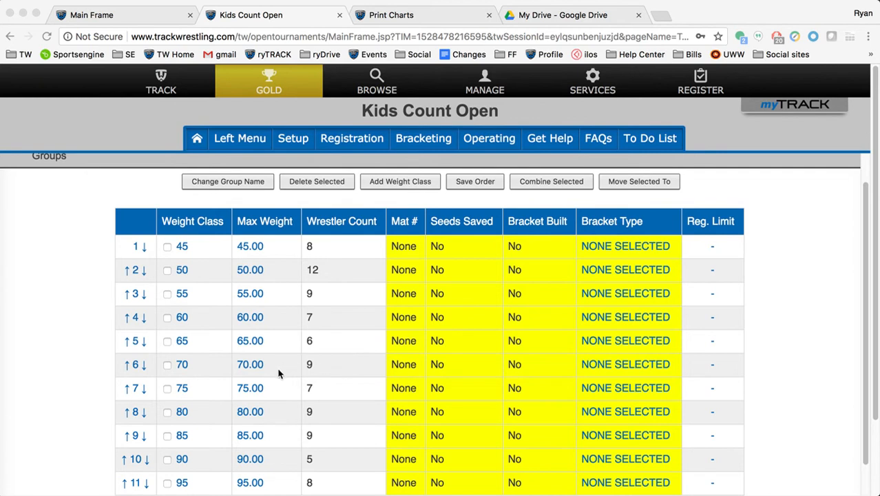
# Open the maximum weight entry for the Novice 45 weight class and dismiss it without entering a value
pyautogui.click(243, 221)
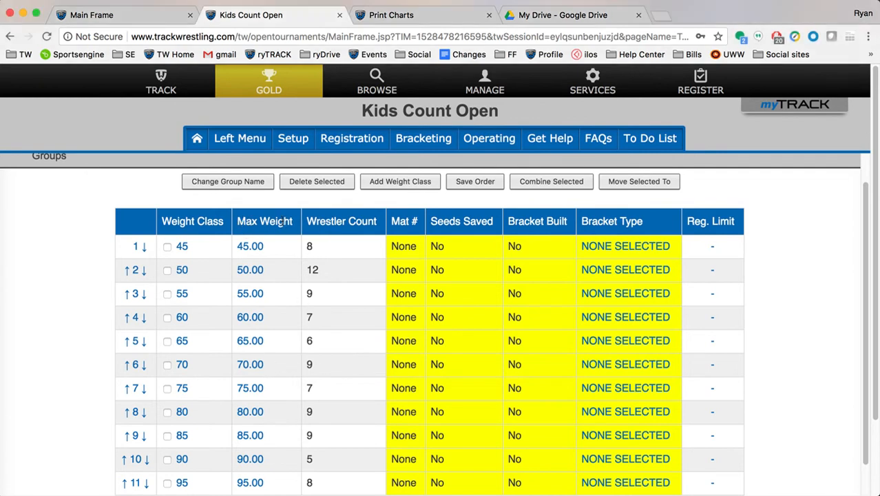
pyautogui.moveTo(289, 222); pyautogui.dragTo(246, 224)
pyautogui.click(300, 234)
pyautogui.click(251, 249)
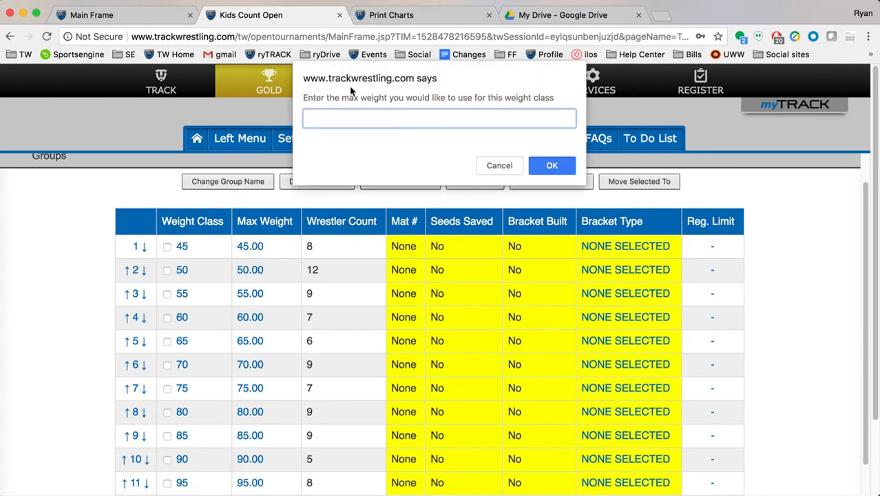
pyautogui.click(505, 169)
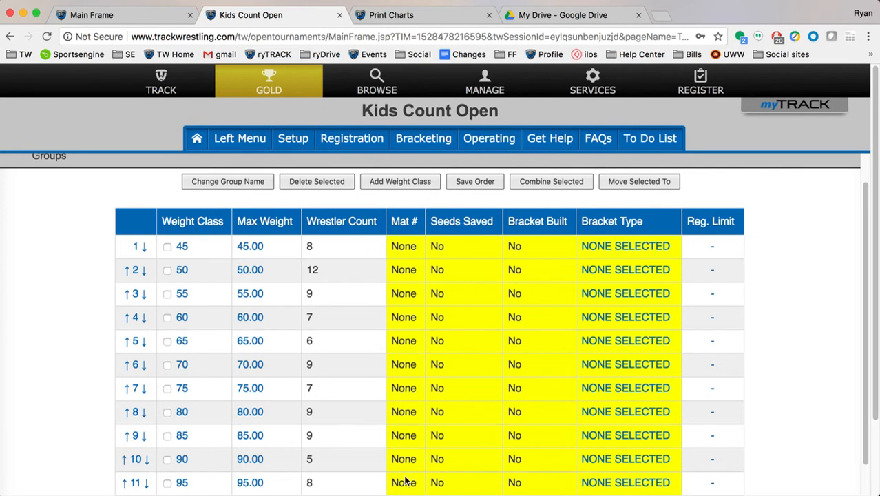
pyautogui.scroll(2, 437, 455)
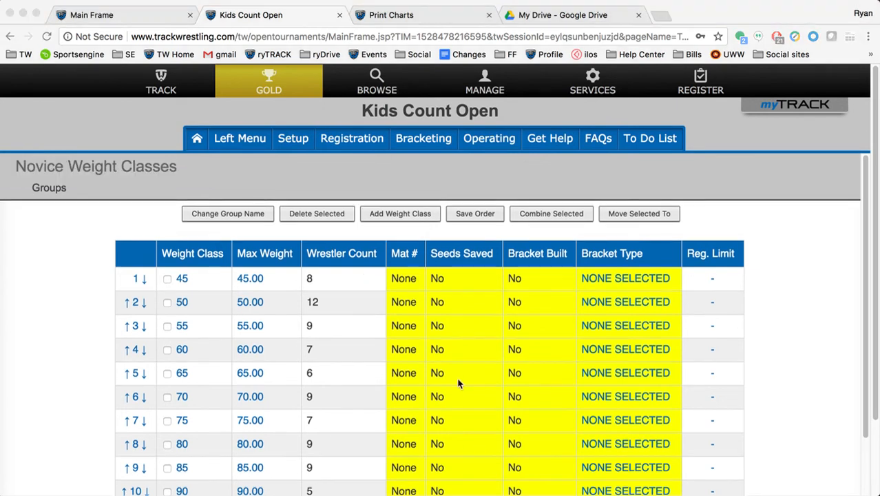
# Open the tournament's wrestler list to review each participant's weight class and recorded weight
pyautogui.click(486, 140)
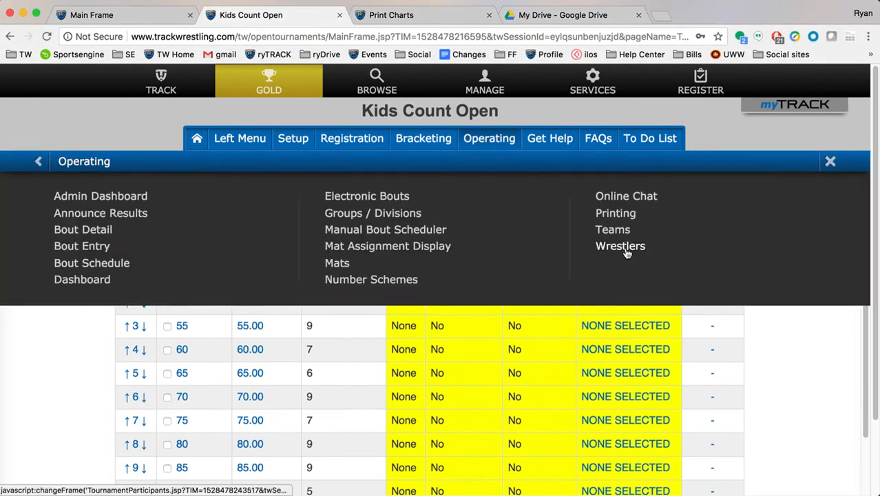
pyautogui.click(627, 249)
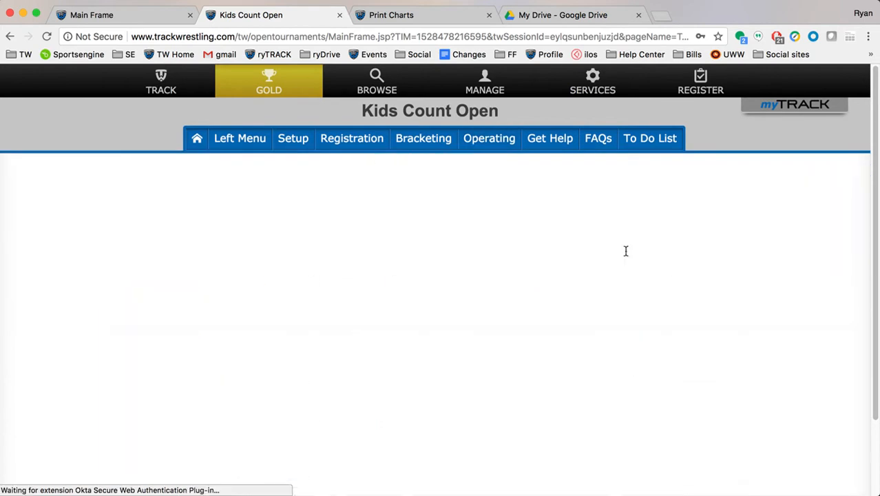
pyautogui.click(446, 263)
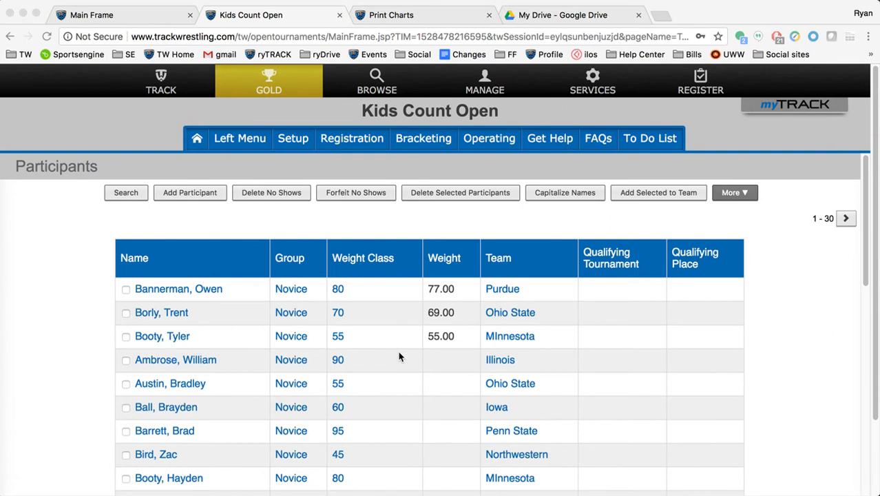
# Open the weigh-in card parameters from the printable documents and generate the cards with the default settings, sorted by group
pyautogui.click(248, 140)
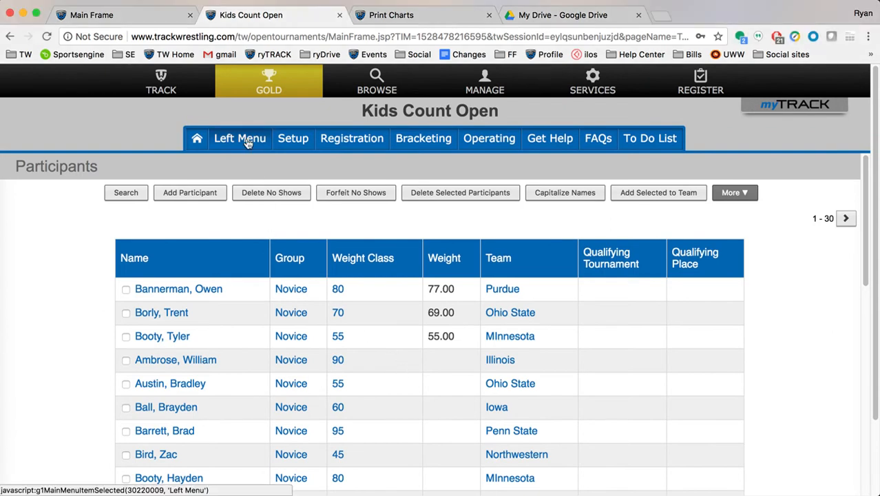
pyautogui.click(248, 141)
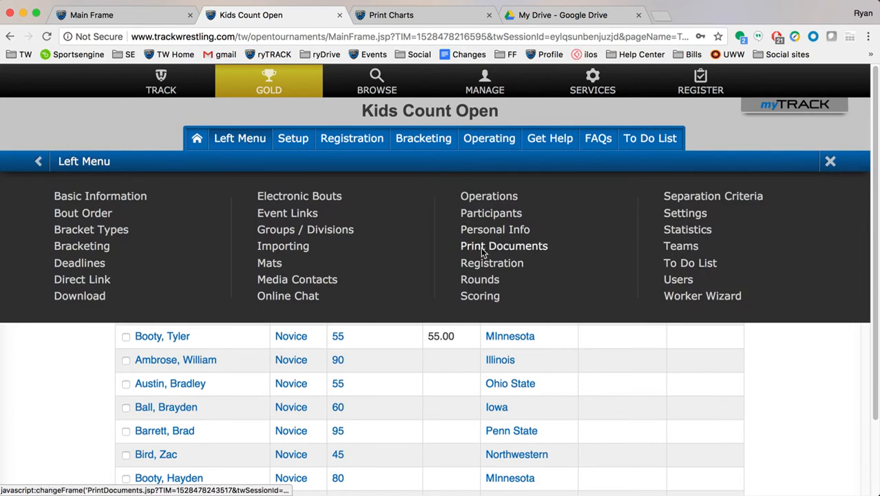
pyautogui.click(504, 246)
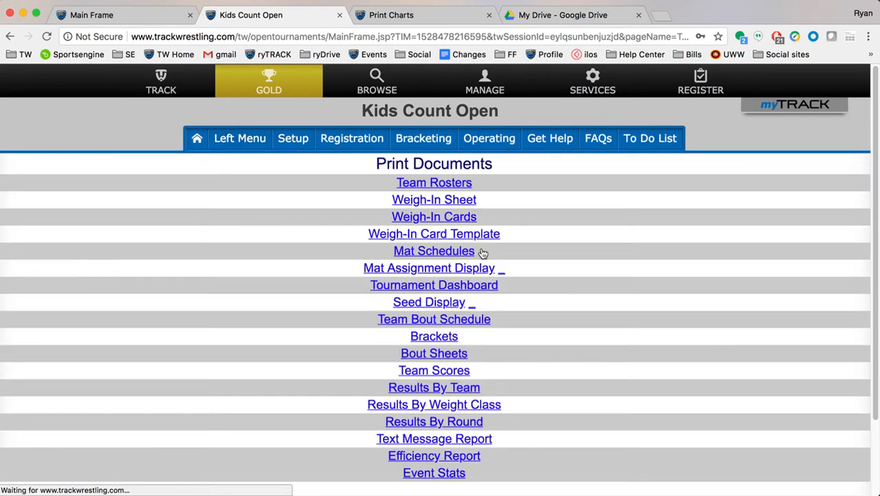
pyautogui.click(438, 218)
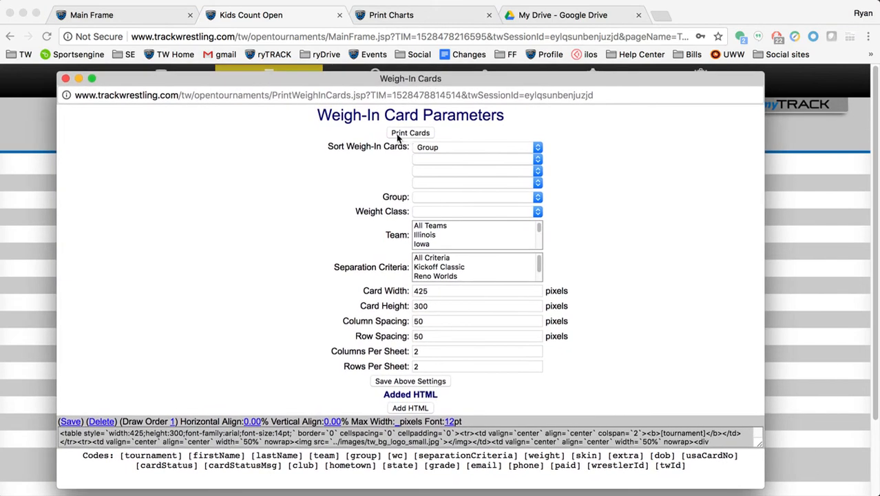
pyautogui.click(410, 133)
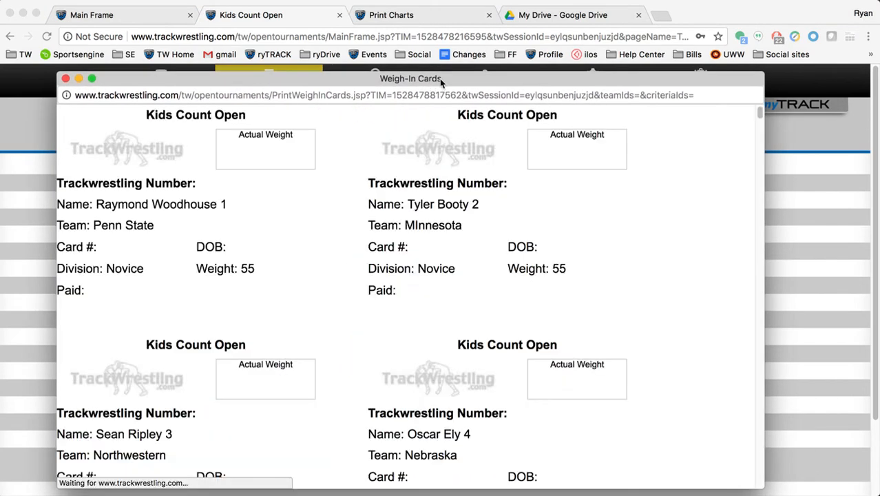
# Examine the generated weigh-in cards, including the actual weight box and the number after each wrestler's name, and close them
pyautogui.moveTo(439, 78); pyautogui.dragTo(434, 58)
pyautogui.scroll(-2, 464, 256)
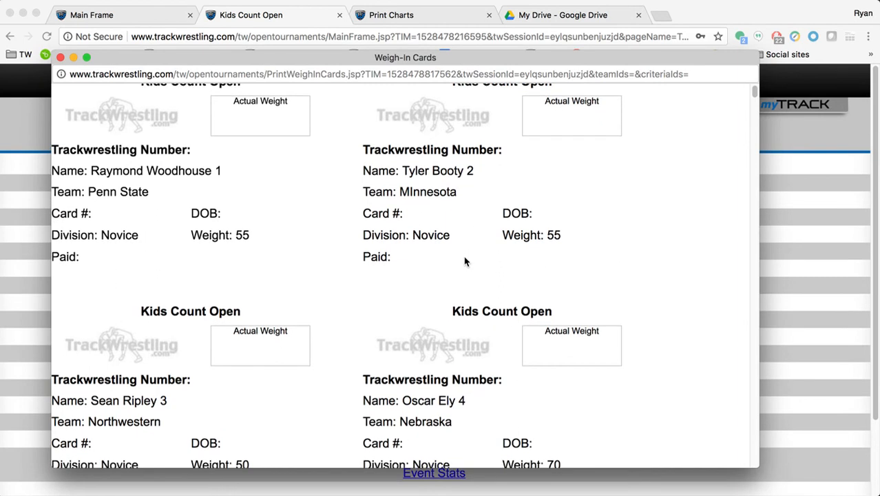
pyautogui.scroll(2, 465, 261)
pyautogui.scroll(-2, 465, 261)
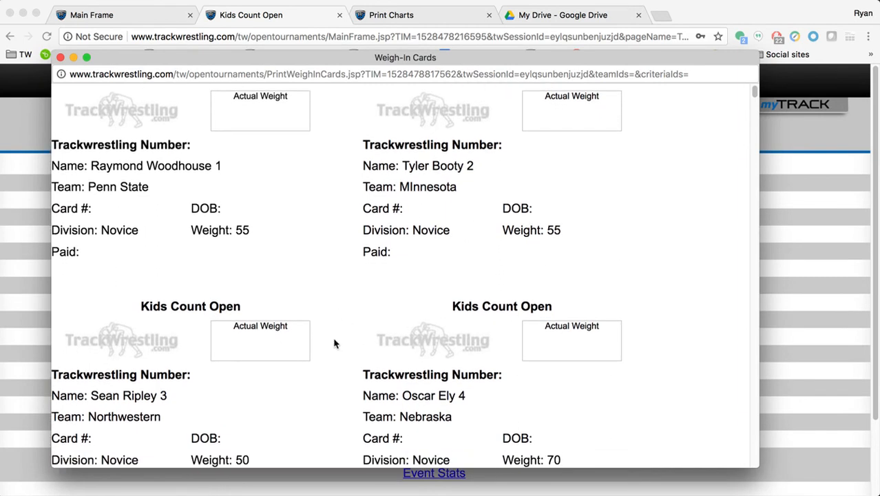
pyautogui.scroll(-5, 332, 346)
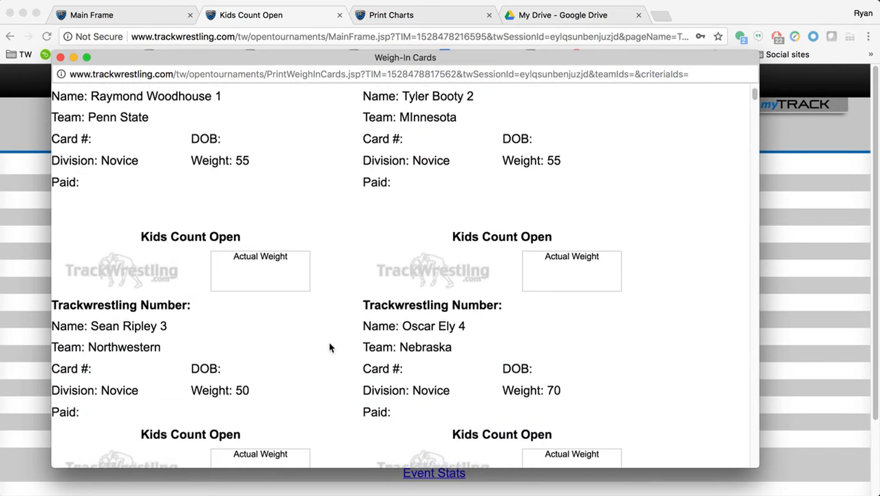
pyautogui.scroll(-8, 330, 348)
pyautogui.moveTo(546, 126); pyautogui.dragTo(594, 154)
pyautogui.click(593, 154)
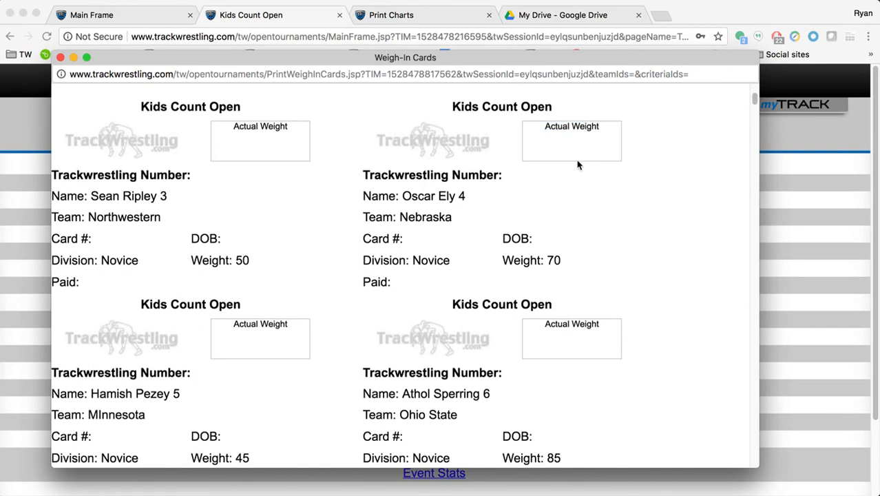
pyautogui.click(408, 482)
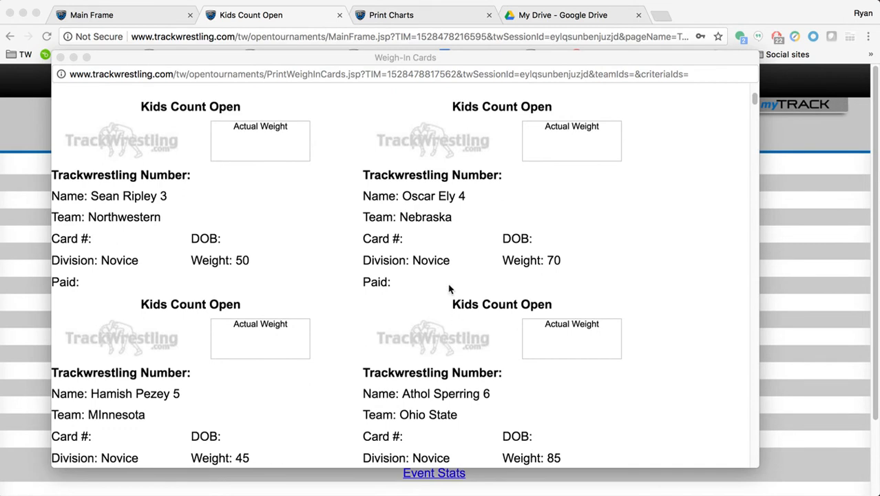
pyautogui.click(464, 198)
pyautogui.moveTo(464, 198); pyautogui.dragTo(456, 197)
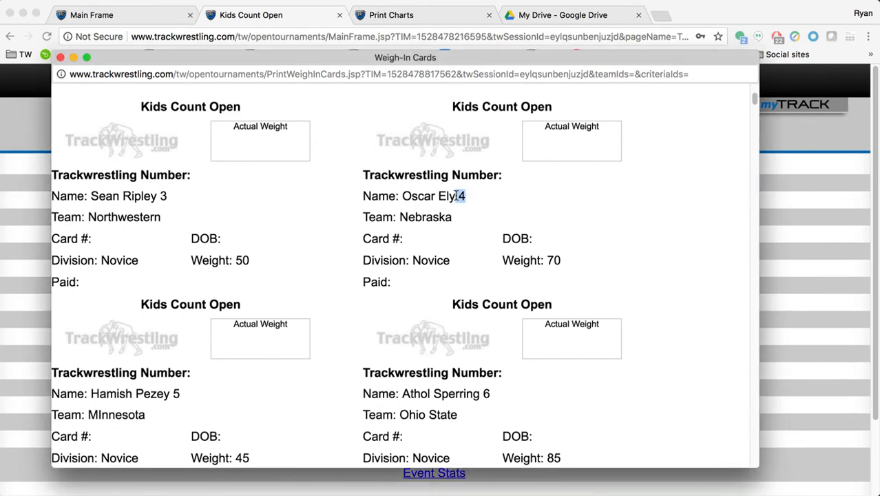
pyautogui.click(486, 215)
pyautogui.click(365, 495)
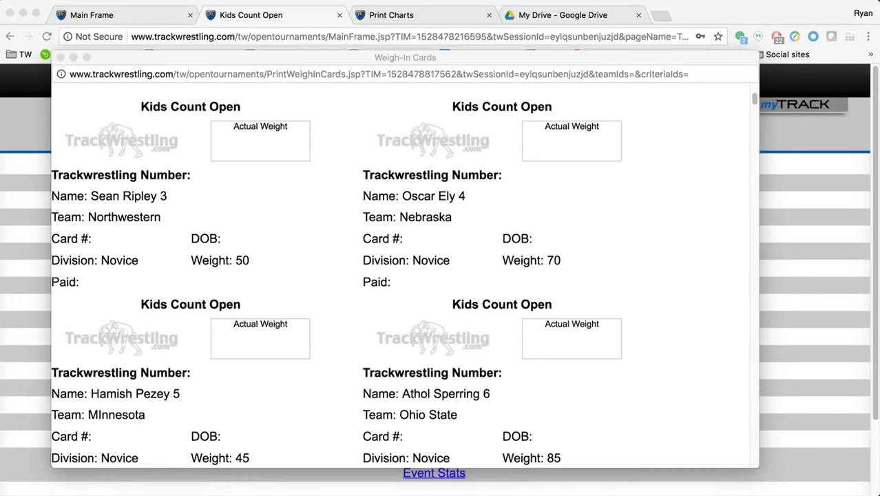
pyautogui.click(61, 58)
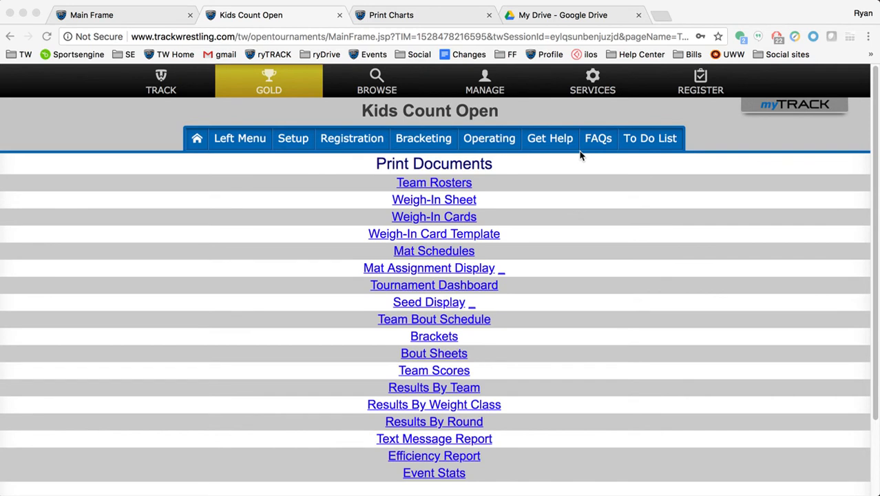
# Open the registration Weigh-Ins page and examine its search fields for last name, first name and wrestler ID
pyautogui.click(355, 140)
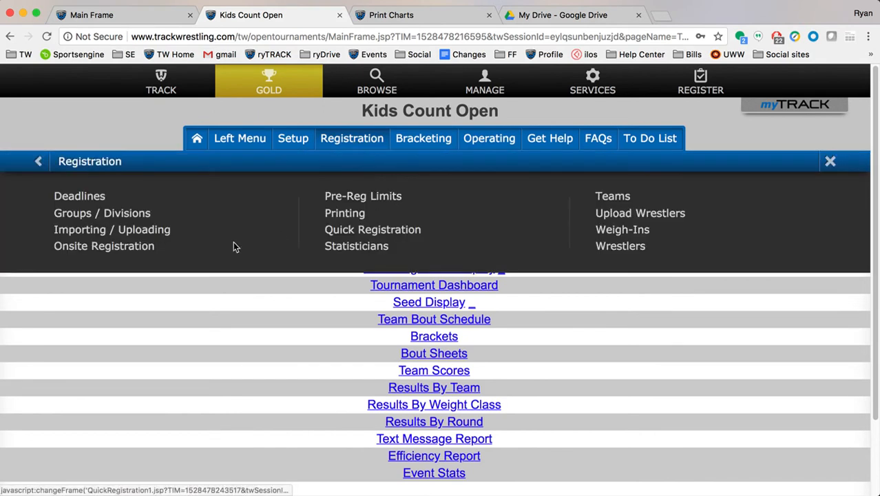
pyautogui.click(631, 229)
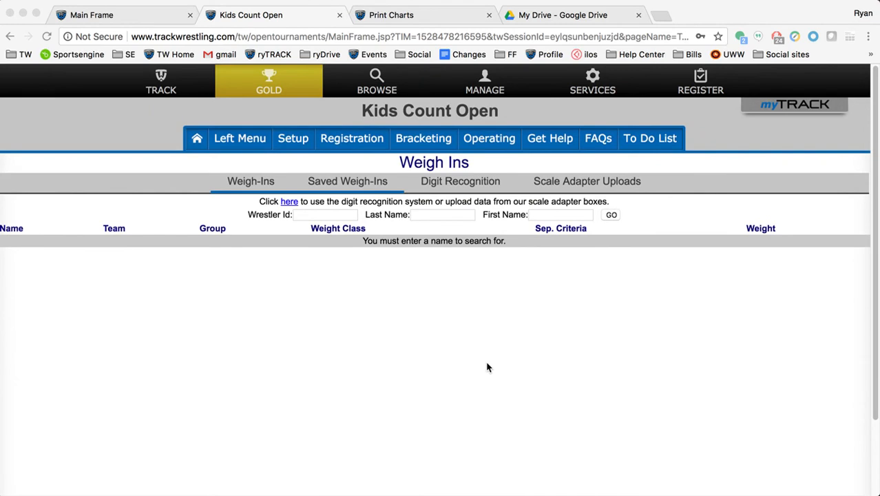
pyautogui.click(390, 216)
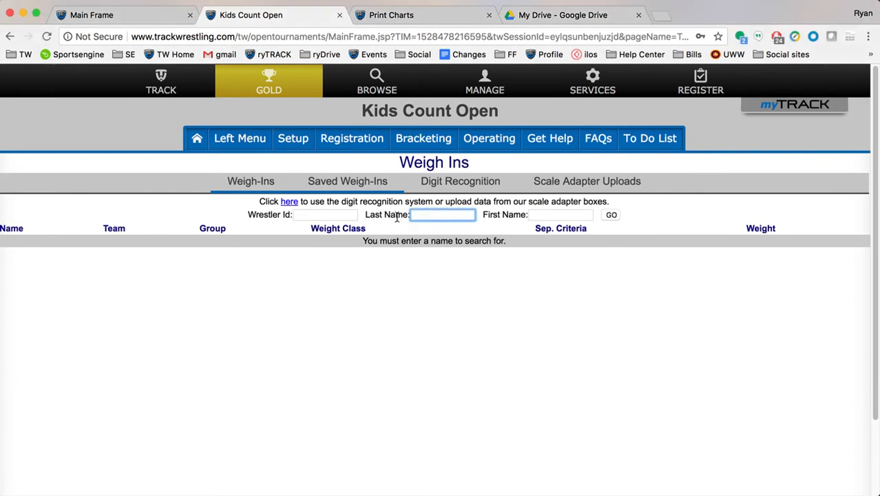
pyautogui.click(550, 216)
pyautogui.click(438, 215)
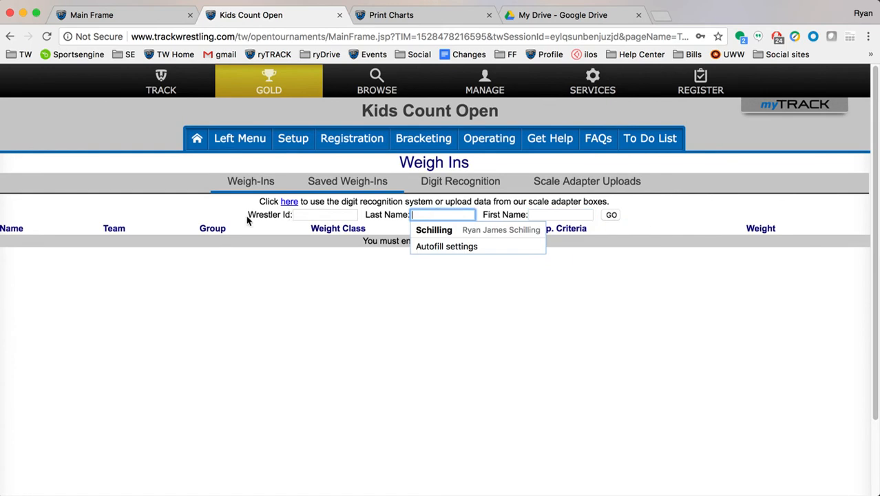
pyautogui.moveTo(248, 215); pyautogui.dragTo(279, 213)
# Look up the Nebraska wrestler in the Novice 70 class by wrestler ID, enter the actual weight and save the participant
pyautogui.click(320, 213)
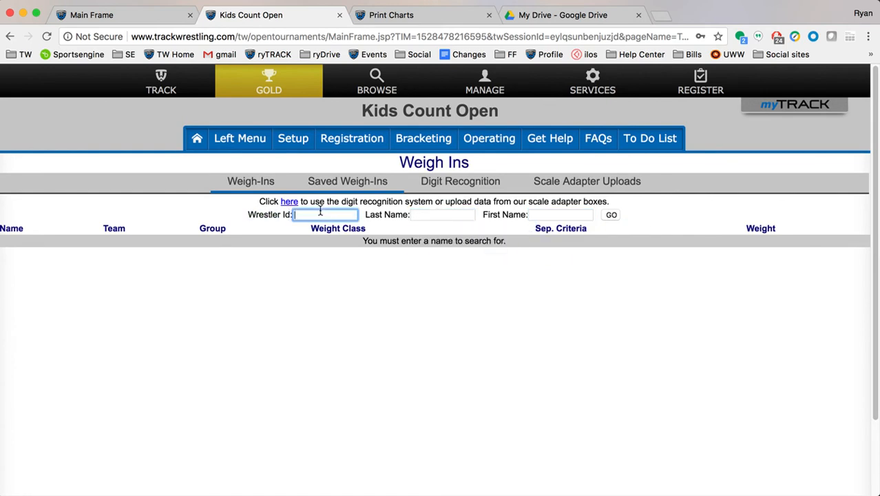
pyautogui.write('4')
pyautogui.click(611, 215)
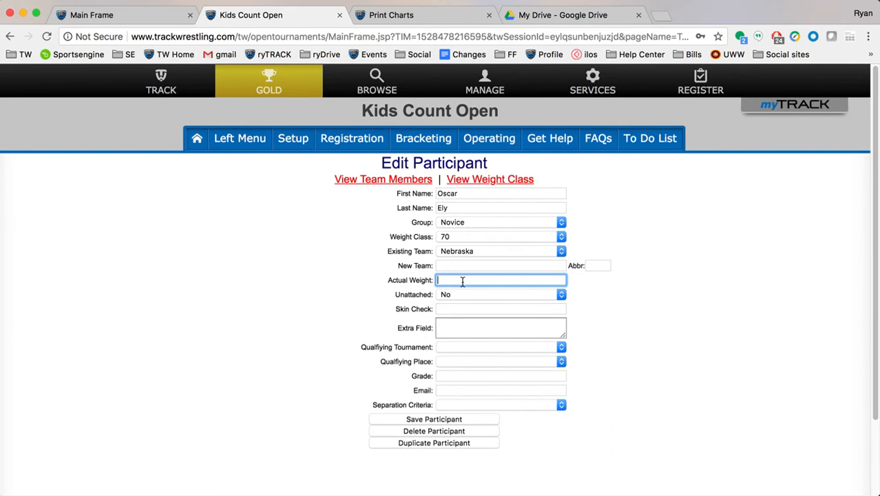
pyautogui.write('6')
pyautogui.click(433, 422)
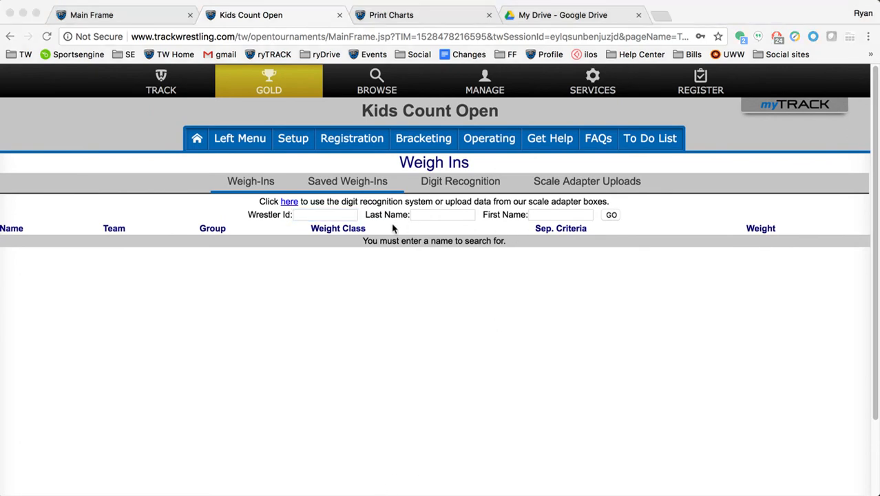
# Look up the Michigan wrestler in the Novice 80 class by wrestler ID, set the actual weight to 82 and try to save
pyautogui.click(343, 214)
pyautogui.write('7')
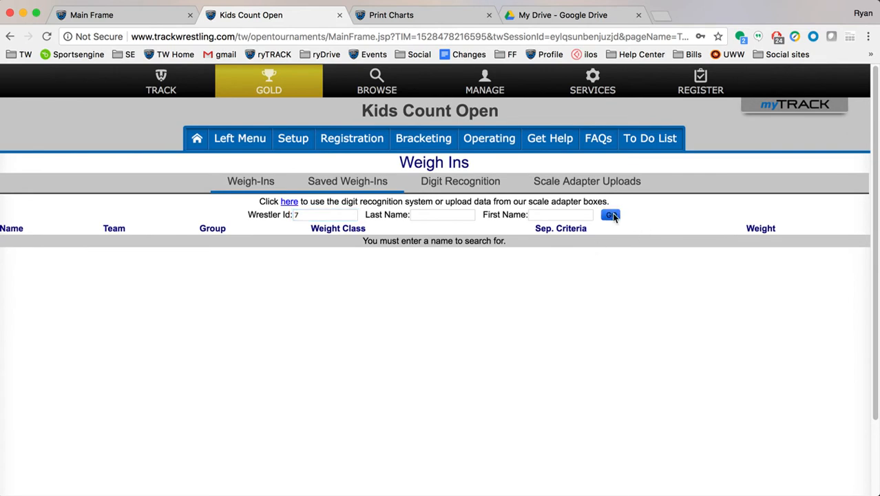
pyautogui.click(612, 215)
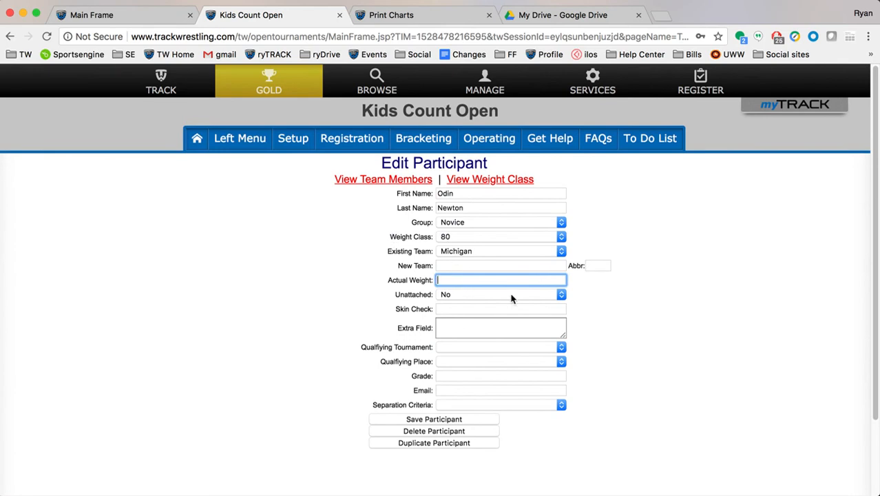
pyautogui.write('82')
pyautogui.click(413, 278)
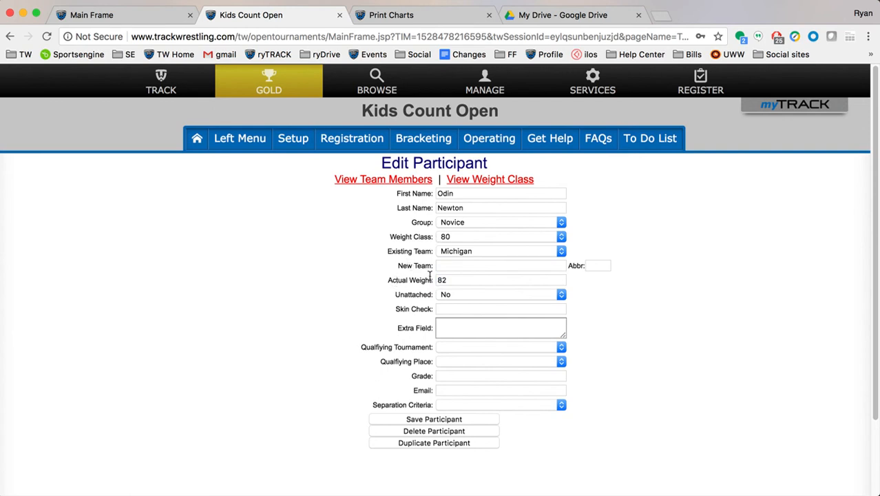
pyautogui.click(428, 420)
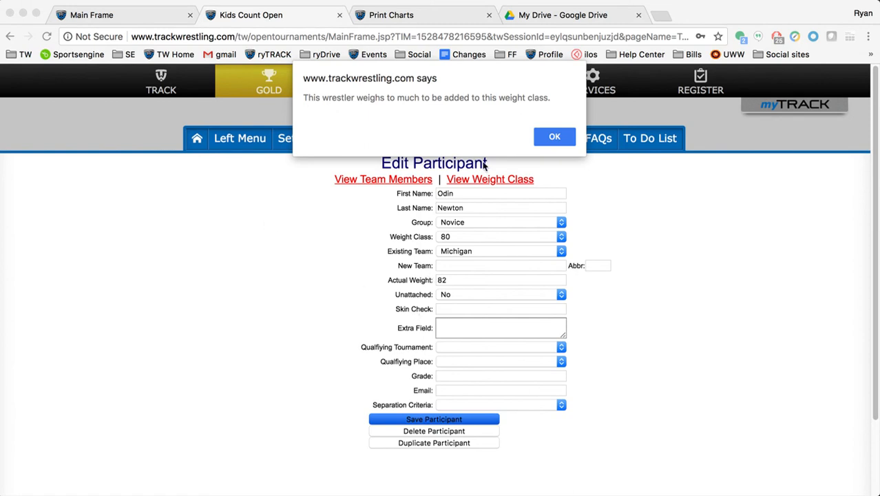
pyautogui.click(544, 137)
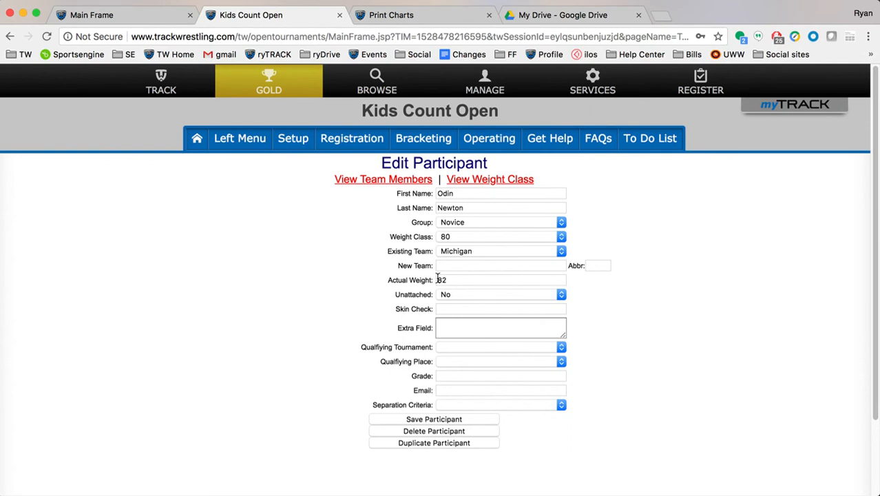
# Move the Michigan wrestler to the 85 weight class and save the participant
pyautogui.click(456, 237)
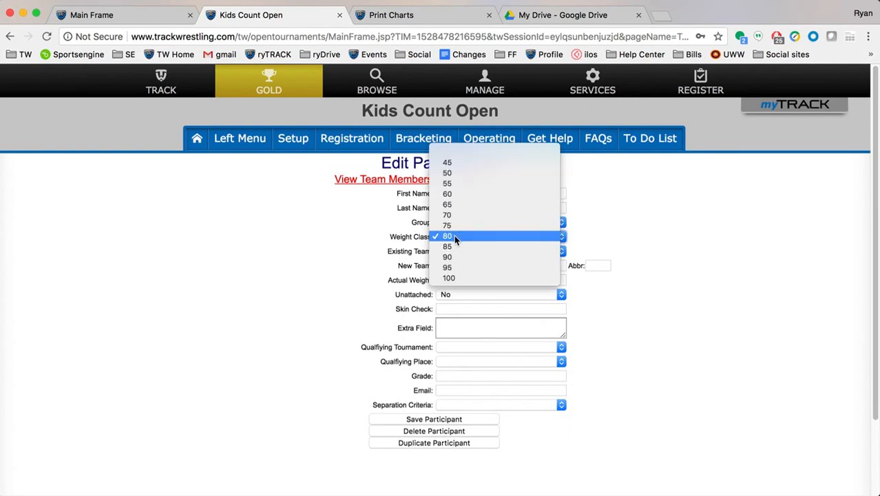
pyautogui.click(452, 247)
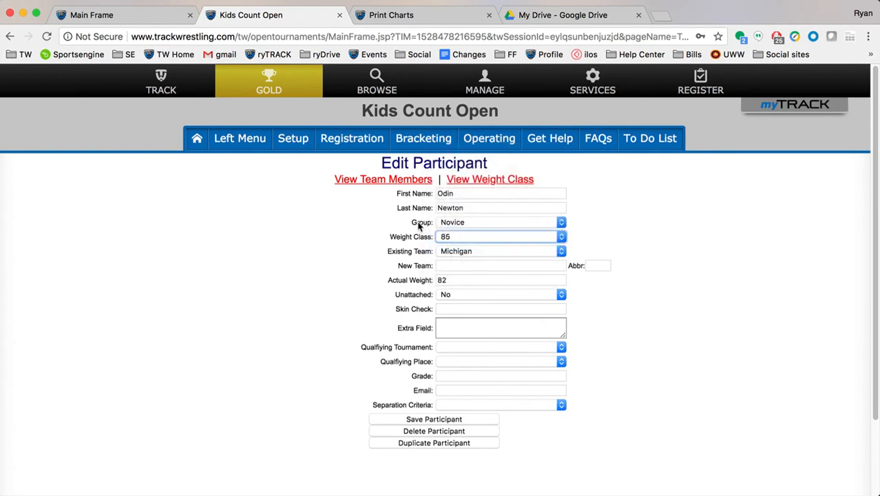
pyautogui.click(425, 419)
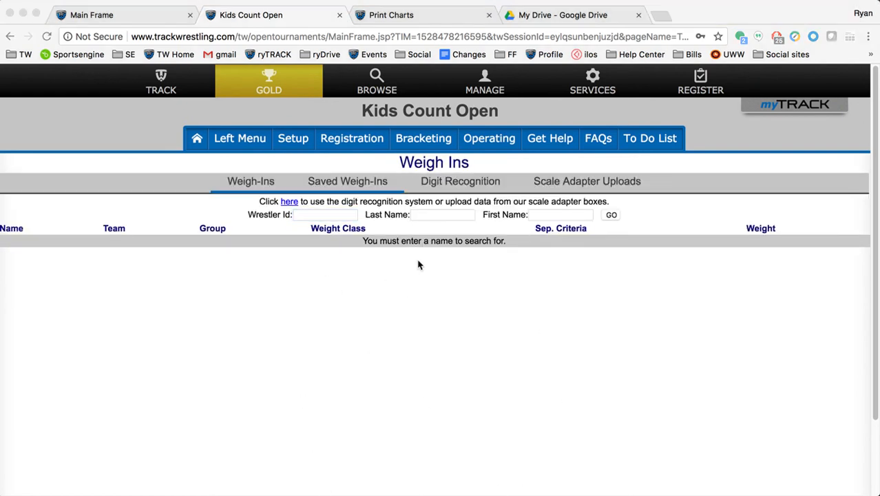
# Look up the Purdue wrestler in the Novice 60 class by wrestler ID, set the actual weight to 59 and save the participant
pyautogui.click(325, 215)
pyautogui.write('11')
pyautogui.click(617, 215)
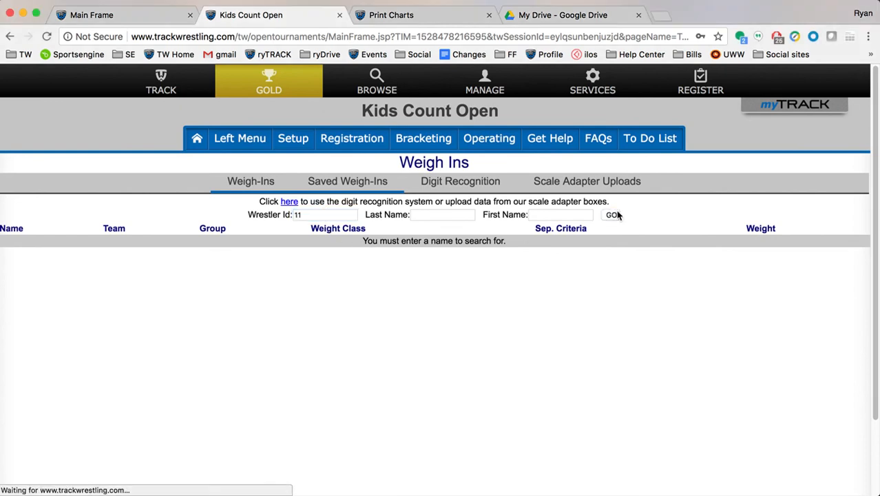
pyautogui.write('59')
pyautogui.click(434, 420)
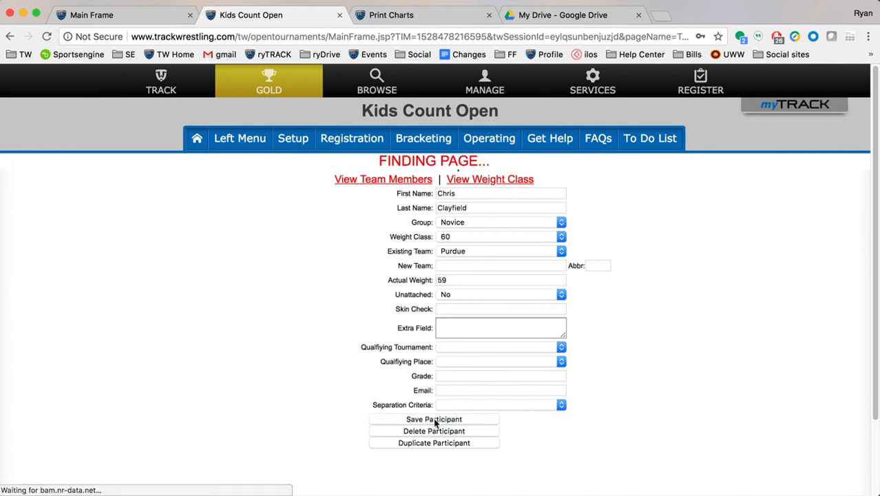
# Open the Operating wrestlers list, sort the participants by weight and examine the recorded weights against their weight classes
pyautogui.click(484, 141)
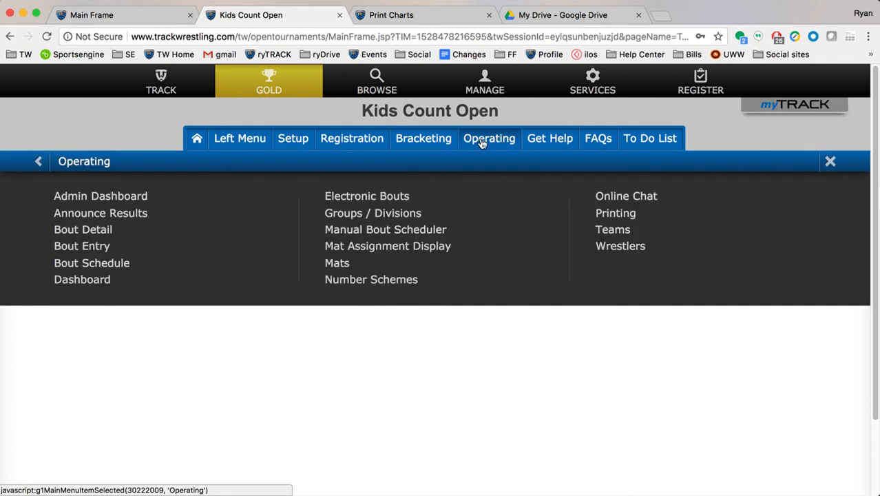
pyautogui.click(616, 246)
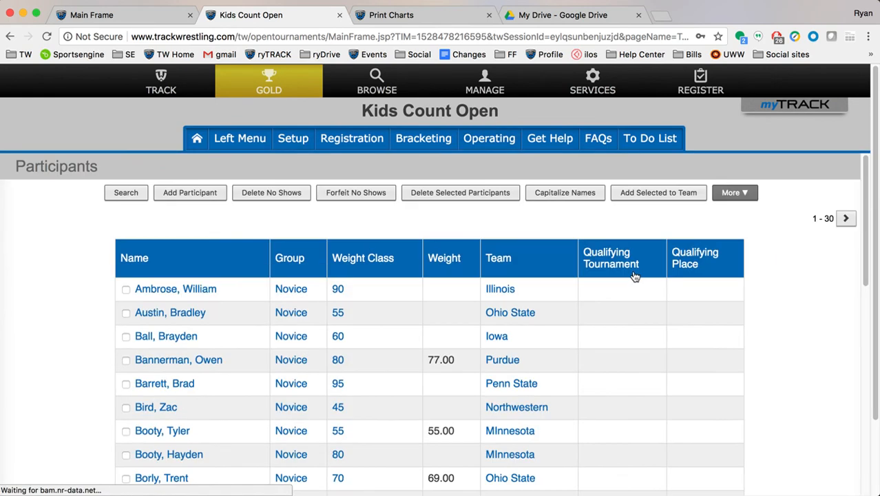
pyautogui.click(446, 259)
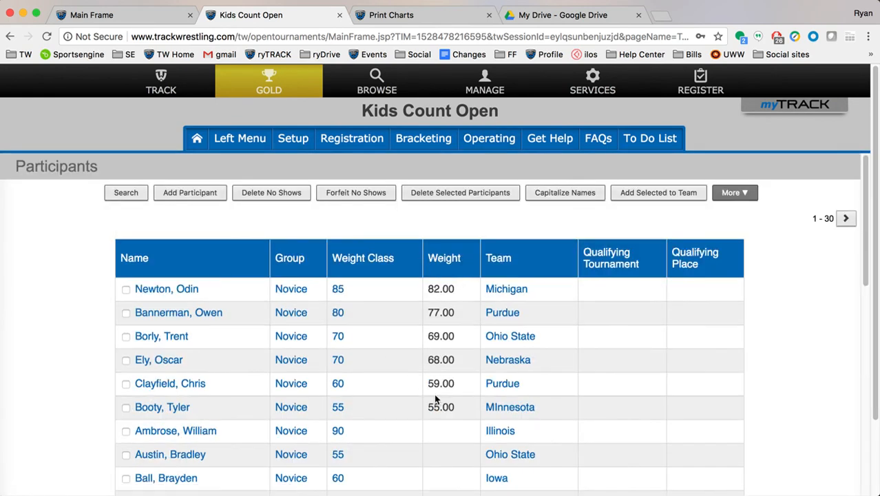
pyautogui.scroll(-2, 434, 366)
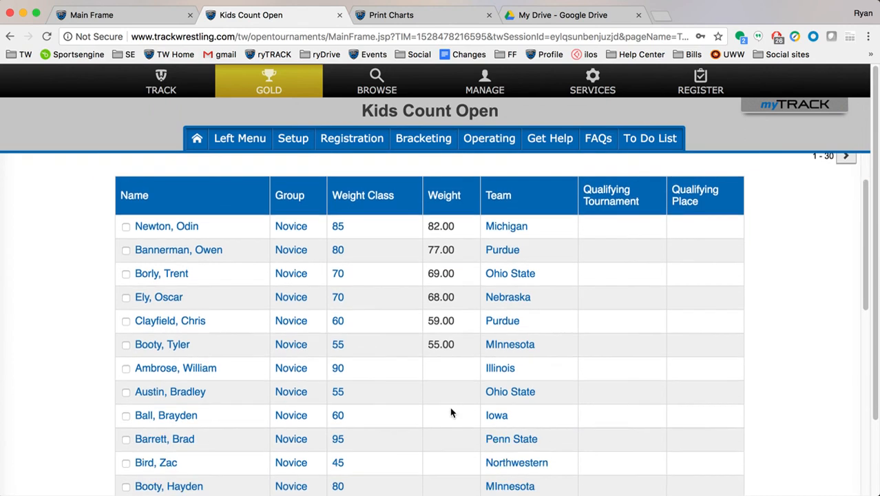
pyautogui.scroll(2, 421, 340)
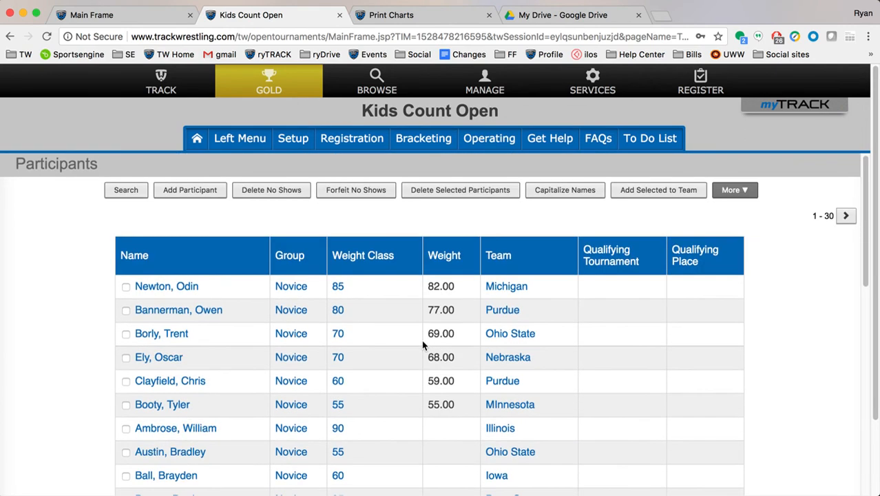
pyautogui.scroll(-5, 421, 339)
pyautogui.scroll(5, 445, 349)
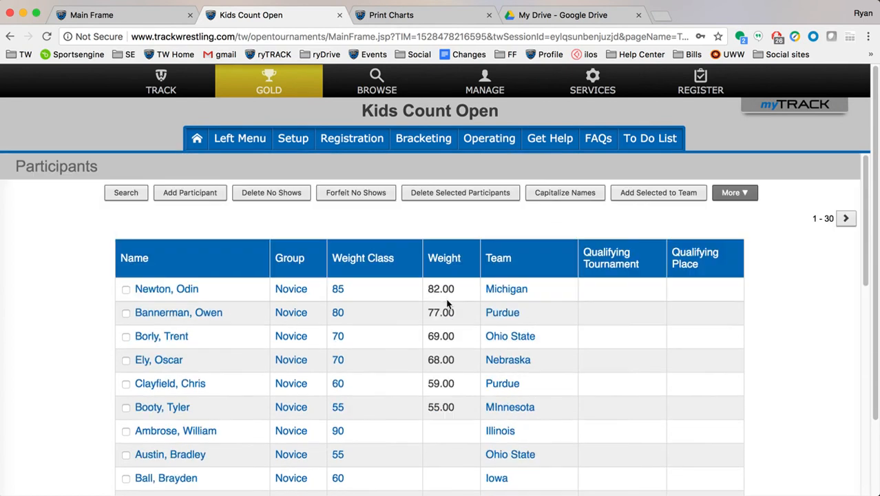
pyautogui.scroll(-3, 445, 349)
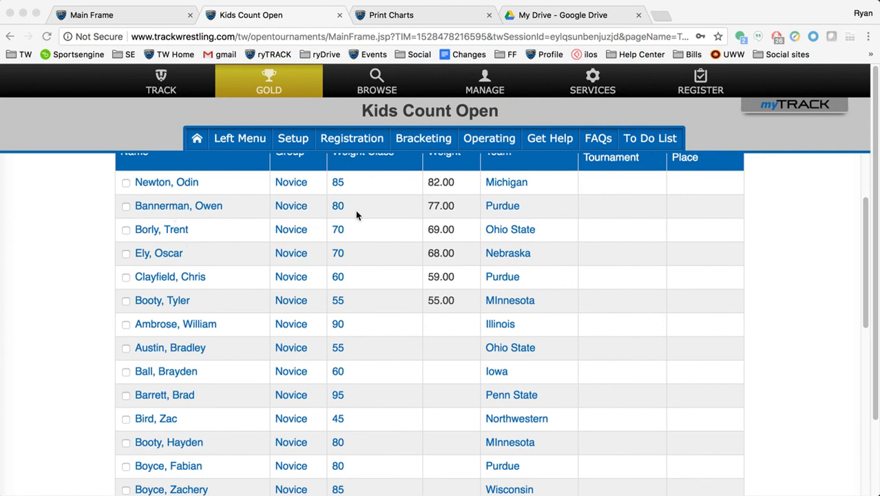
pyautogui.scroll(1, 343, 267)
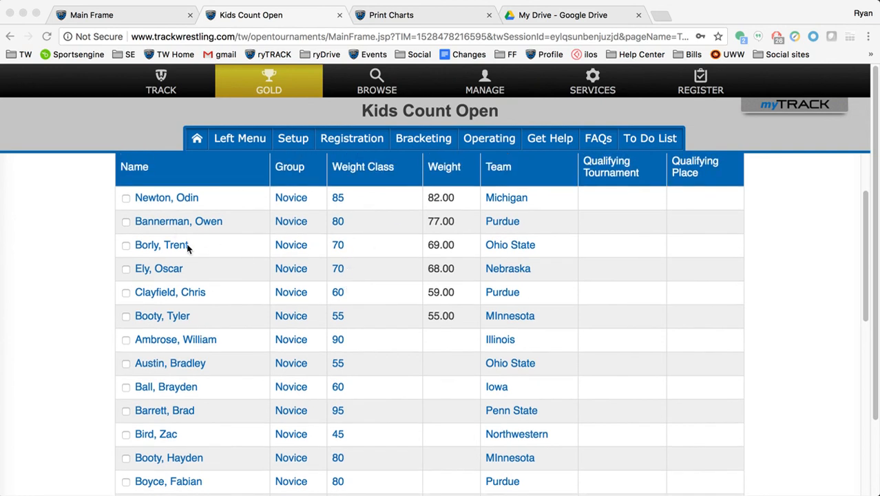
pyautogui.scroll(5, 346, 277)
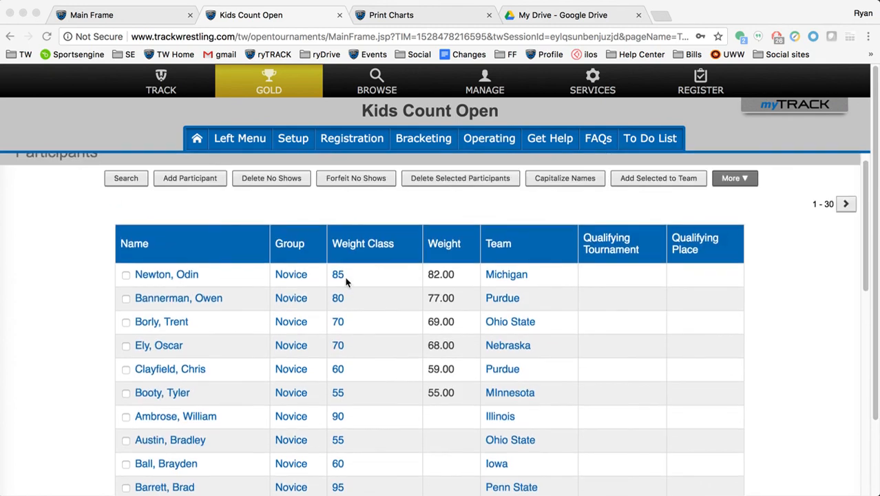
# Return to the registration Weigh-Ins page and try a search with last name "ow" and first name "b"
pyautogui.click(359, 141)
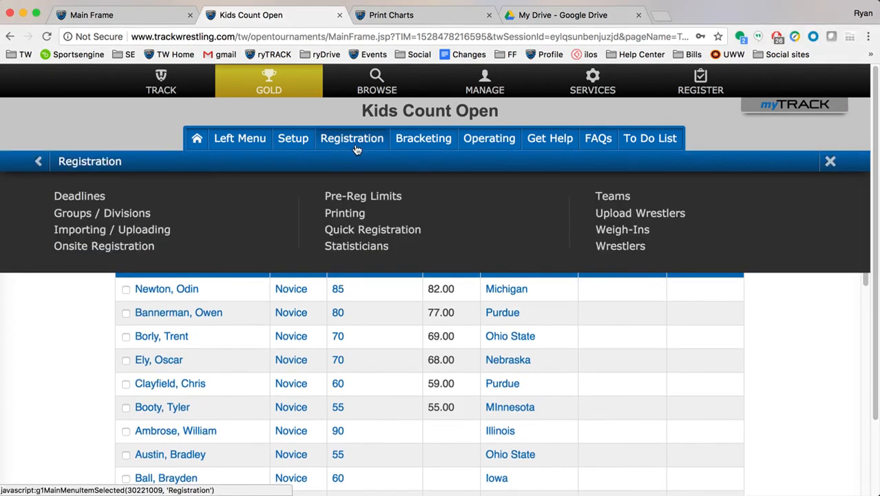
pyautogui.click(622, 230)
pyautogui.write('ow')
pyautogui.press('Tab')
pyautogui.write('b')
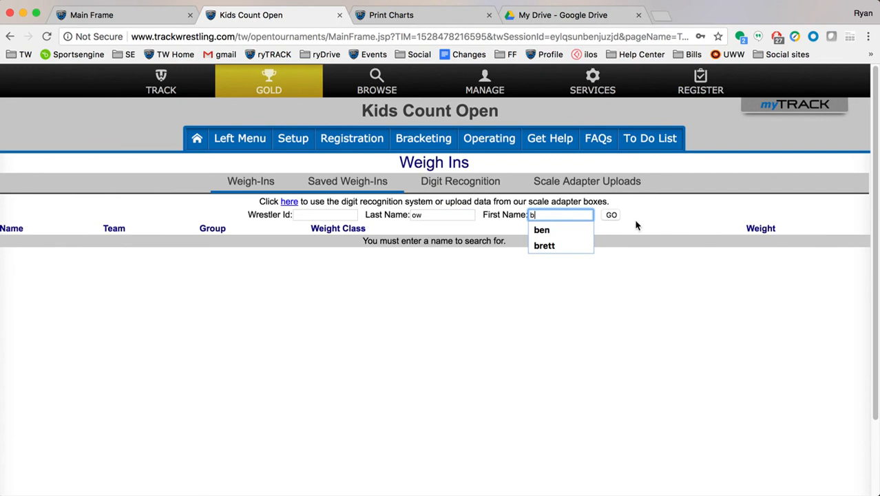
pyautogui.click(615, 215)
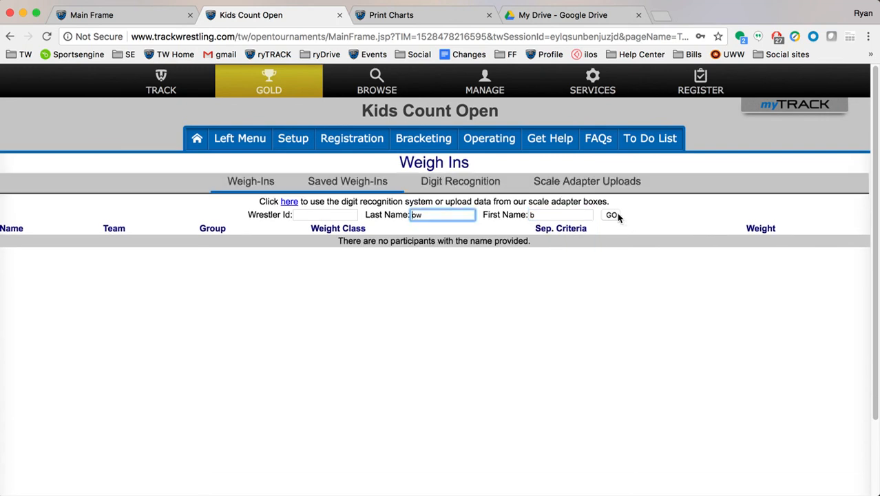
# Search with last name "b" and first name "ow", and open the Purdue wrestler's Novice 80 record
pyautogui.click(549, 215)
pyautogui.press('BackSpace')
pyautogui.write('ow')
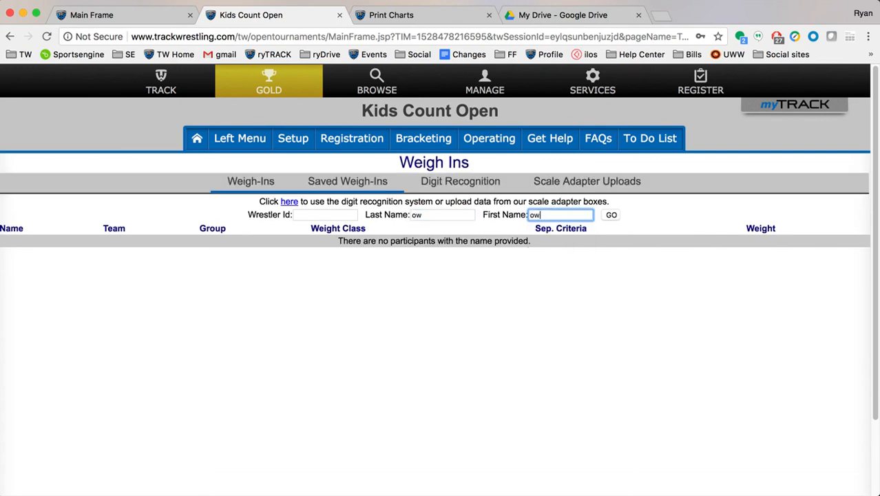
pyautogui.doubleClick(450, 214)
pyautogui.write('b')
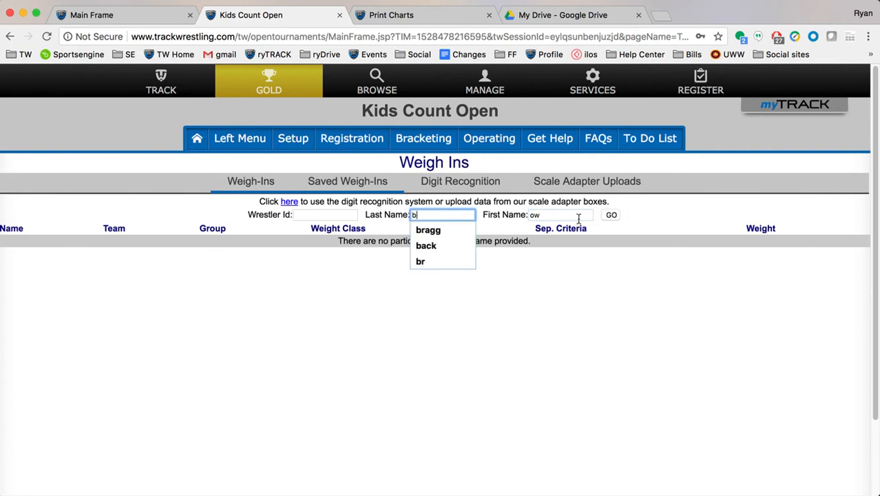
pyautogui.click(613, 214)
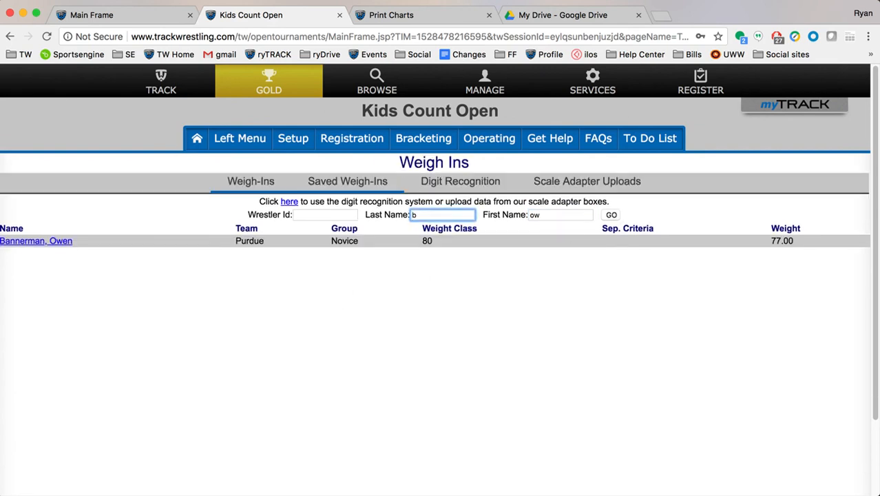
pyautogui.click(33, 240)
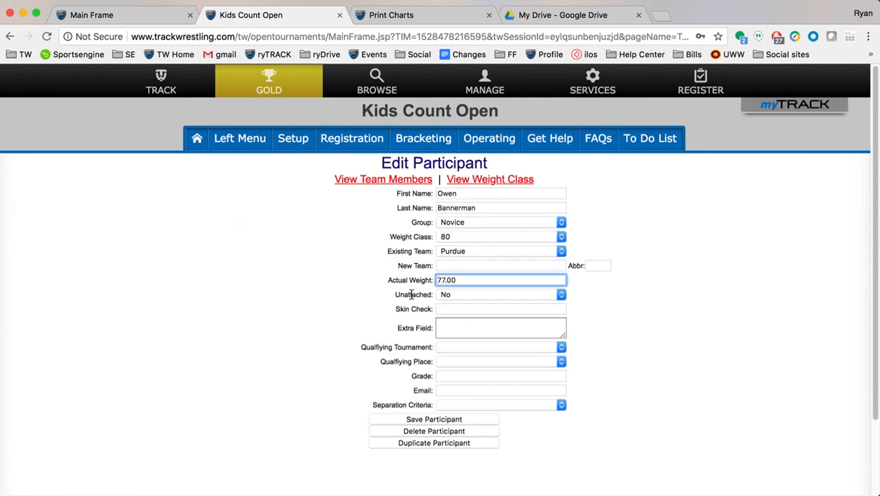